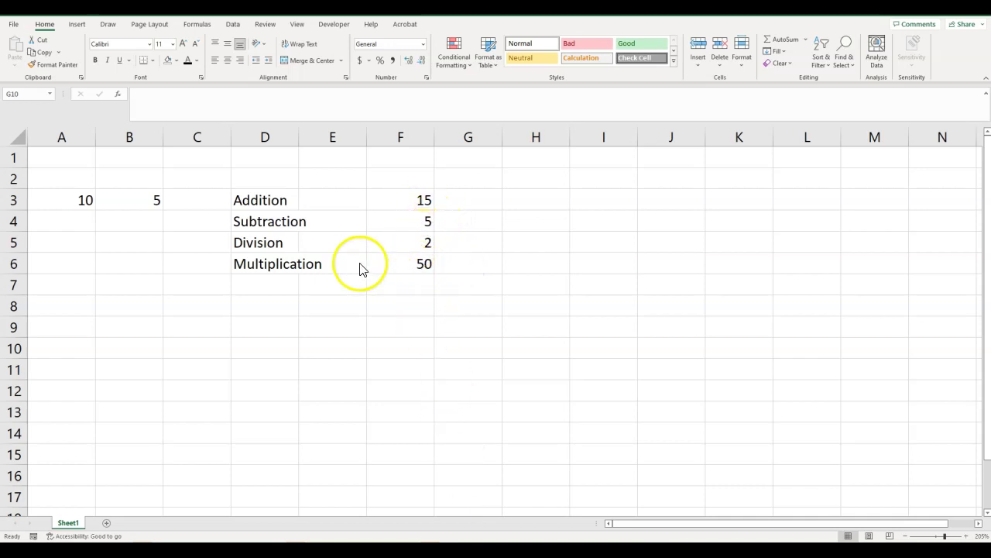
- Change cell B3 to 10 to test the arithmetic formulas, and restore it to 5
{"action": "left_click", "coordinate": [414, 200]}
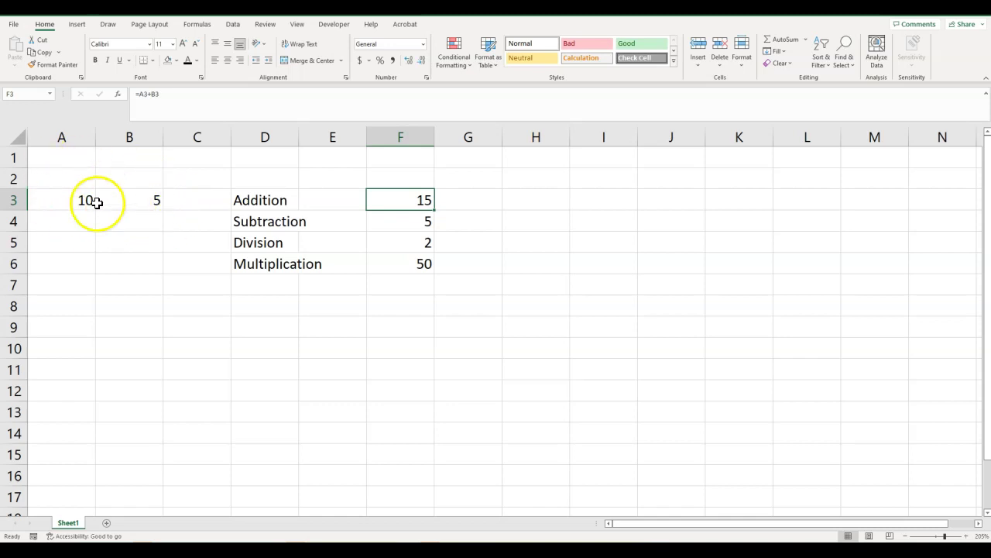
{"action": "left_click", "coordinate": [143, 198]}
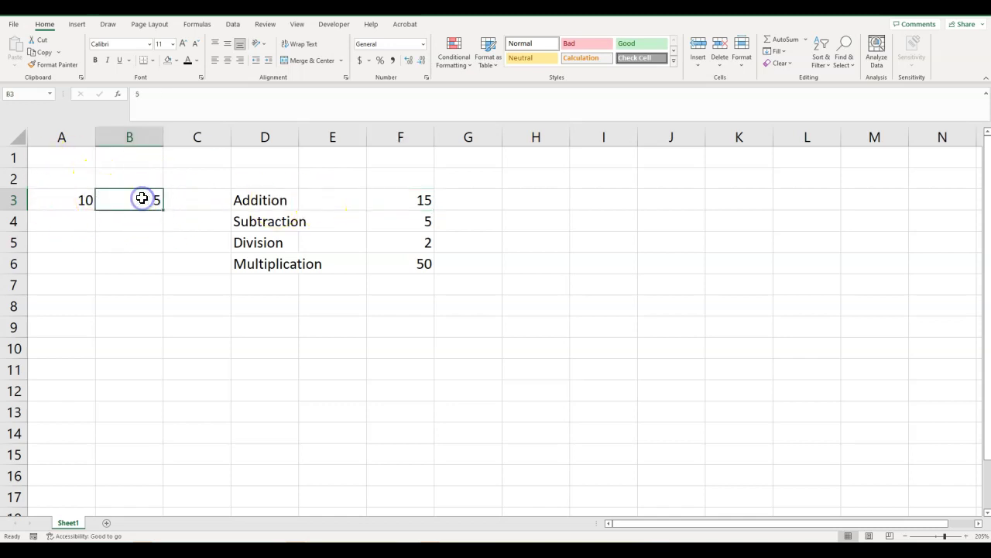
{"action": "type", "text": "10"}
{"action": "key", "text": "Return"}
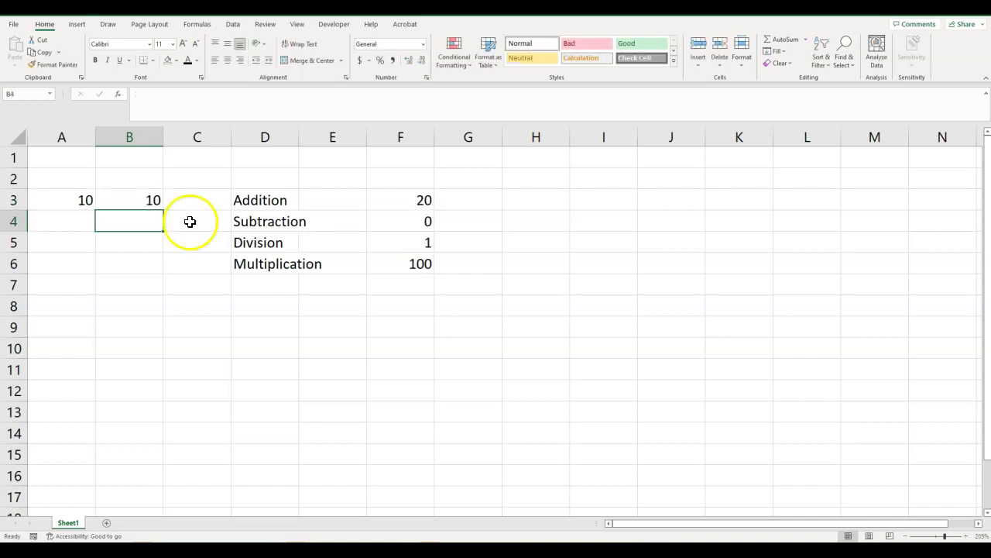
{"action": "left_click", "coordinate": [131, 199]}
{"action": "type", "text": "5"}
{"action": "key", "text": "Return"}
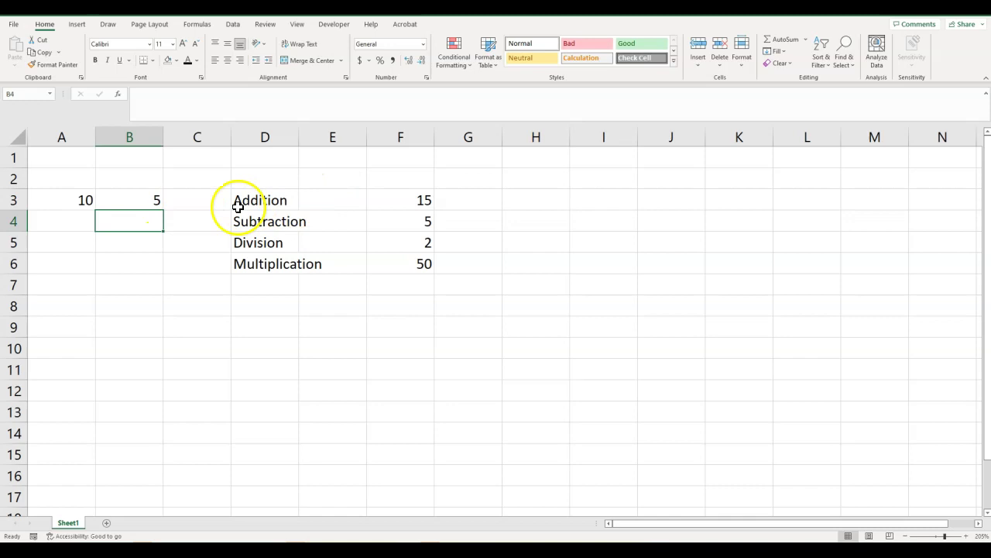
- Add the label "Average" in cell D8, below the arithmetic labels
{"action": "left_click", "coordinate": [289, 310]}
{"action": "type", "text": "Av"}
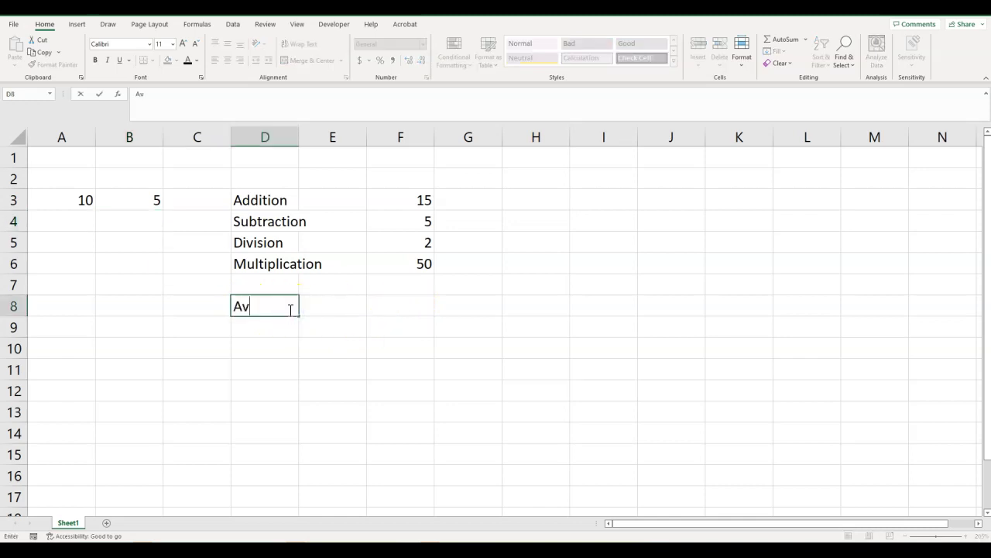
{"action": "type", "text": "erage"}
{"action": "key", "text": "Return"}
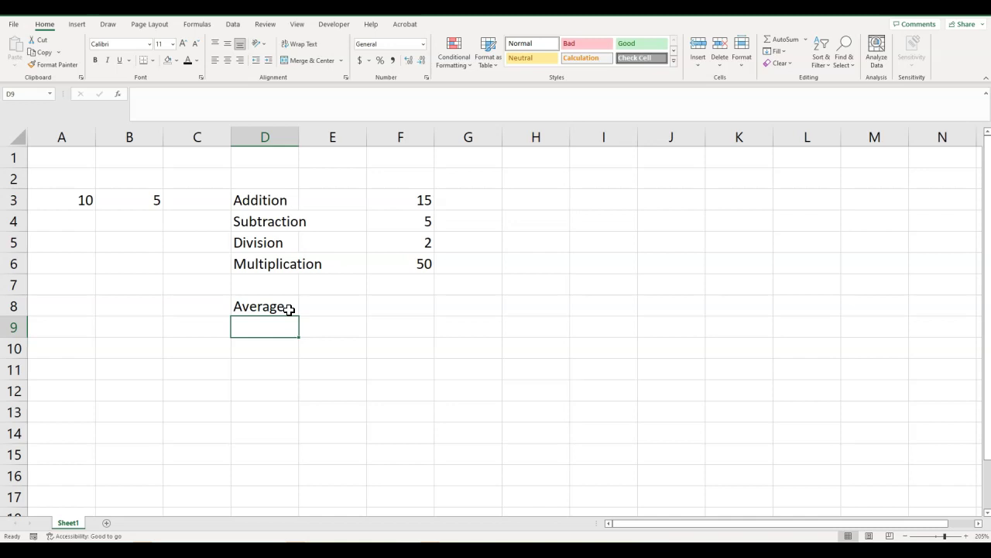
- Enter the numbers 1 through 9 down cells A5 to A13
{"action": "left_click", "coordinate": [66, 242]}
{"action": "type", "text": "1"}
{"action": "key", "text": "Return"}
{"action": "type", "text": "2"}
{"action": "key", "text": "Return"}
{"action": "type", "text": "3"}
{"action": "key", "text": "Return"}
{"action": "type", "text": "4"}
{"action": "key", "text": "Return"}
{"action": "type", "text": "5"}
{"action": "key", "text": "Return"}
{"action": "type", "text": "6"}
{"action": "key", "text": "Return"}
{"action": "type", "text": "7"}
{"action": "key", "text": "Return"}
{"action": "type", "text": "8"}
{"action": "key", "text": "Return"}
{"action": "type", "text": "9"}
{"action": "key", "text": "Return"}
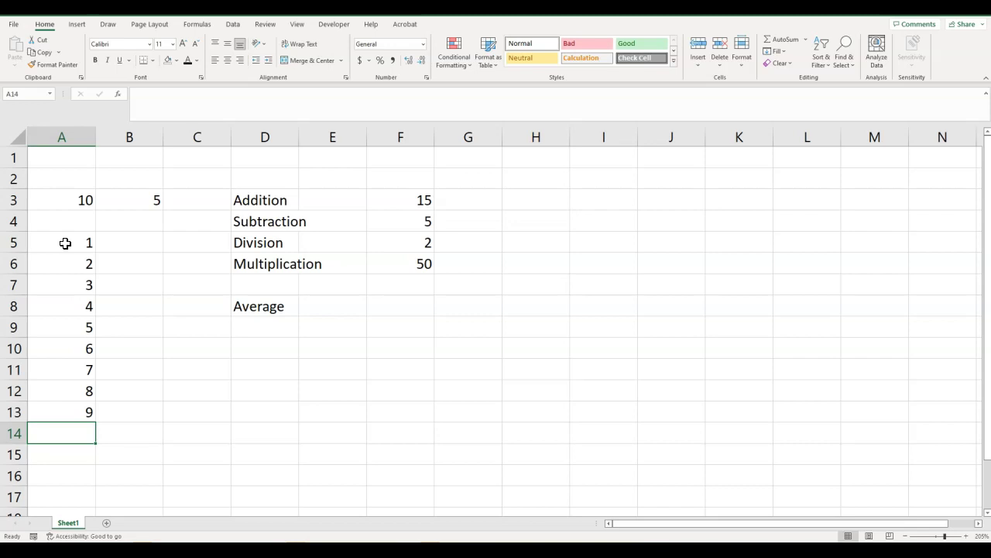
- Begin a formula in cell A14, directly beneath the column of numbers
{"action": "left_click_drag", "start_coordinate": [65, 244], "coordinate": [68, 412]}
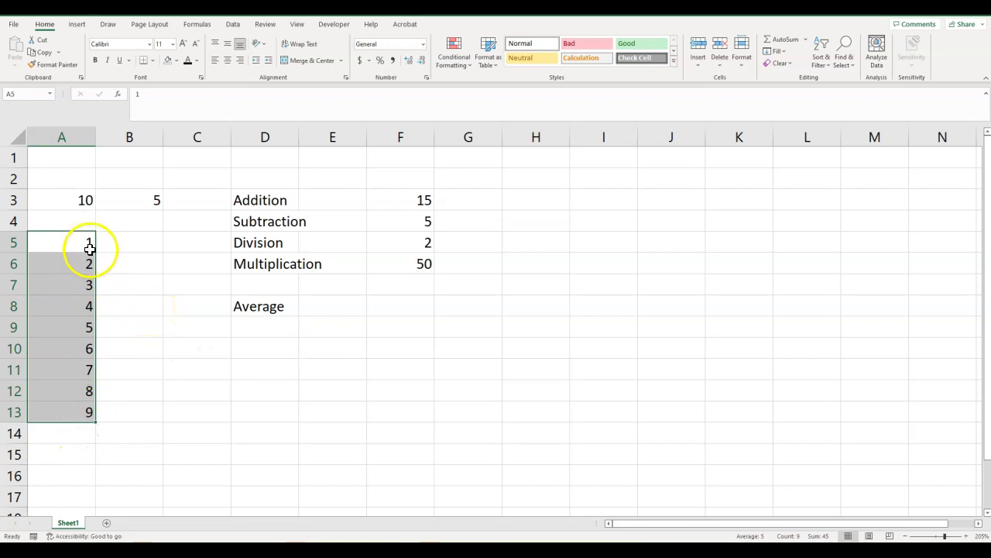
{"action": "left_click", "coordinate": [72, 413]}
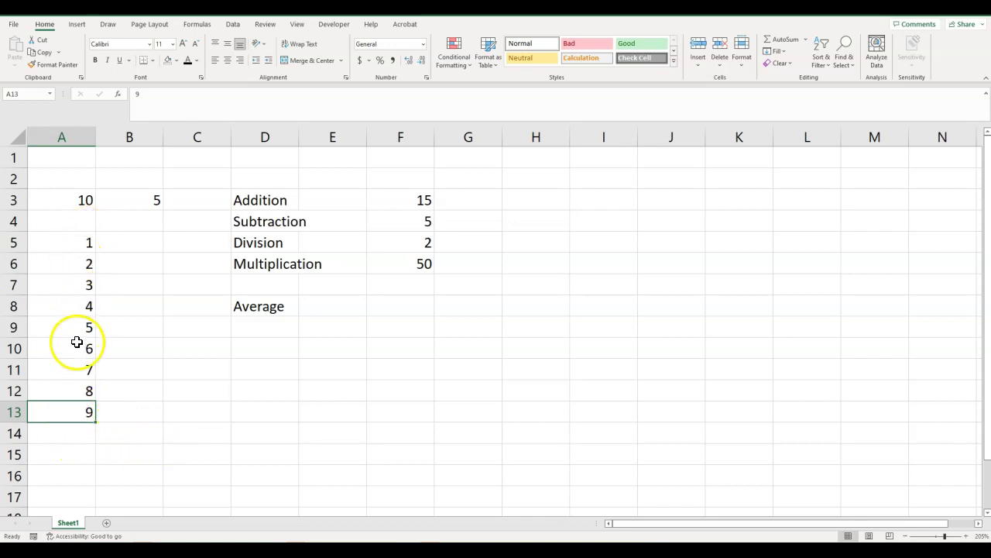
{"action": "left_click", "coordinate": [70, 435]}
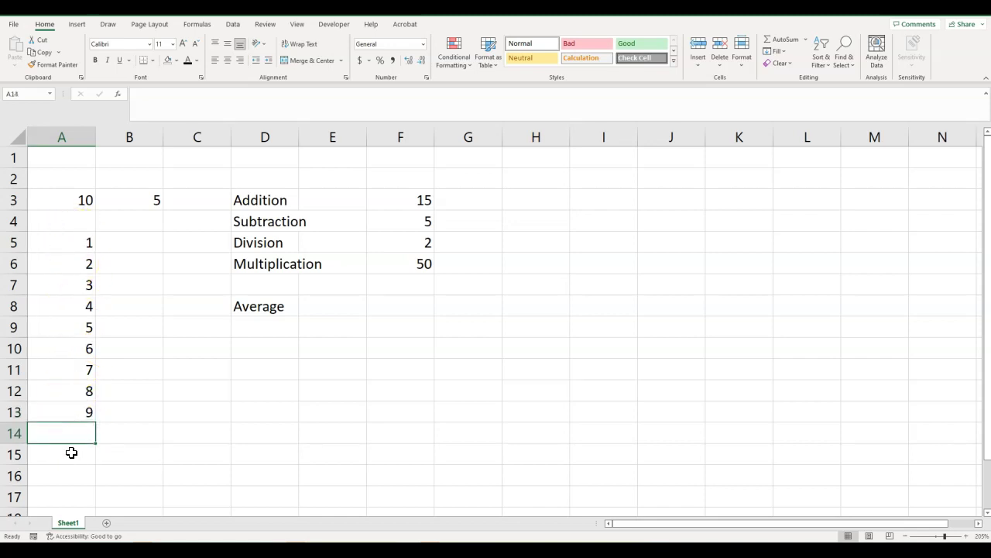
{"action": "type", "text": "="}
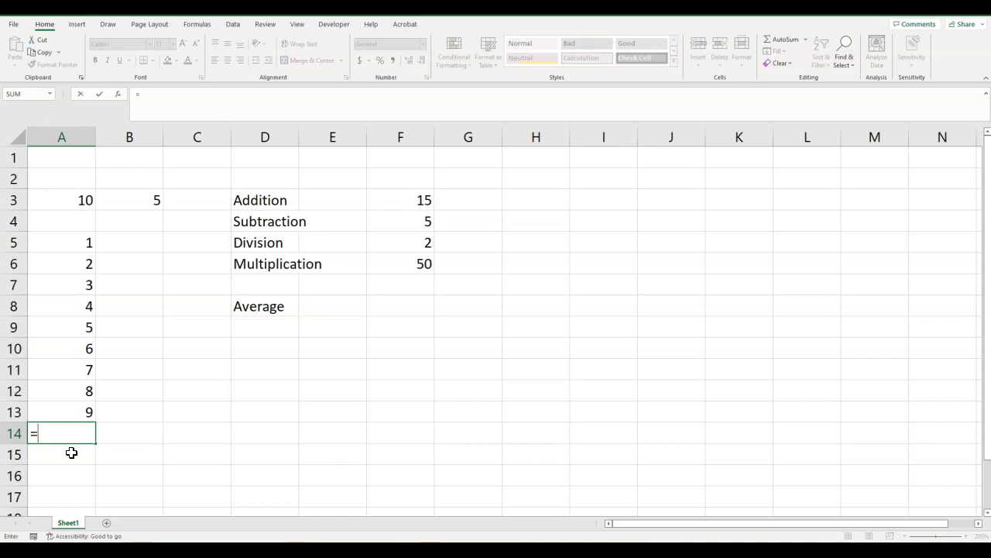
{"action": "left_click", "coordinate": [86, 244]}
{"action": "type", "text": "+"}
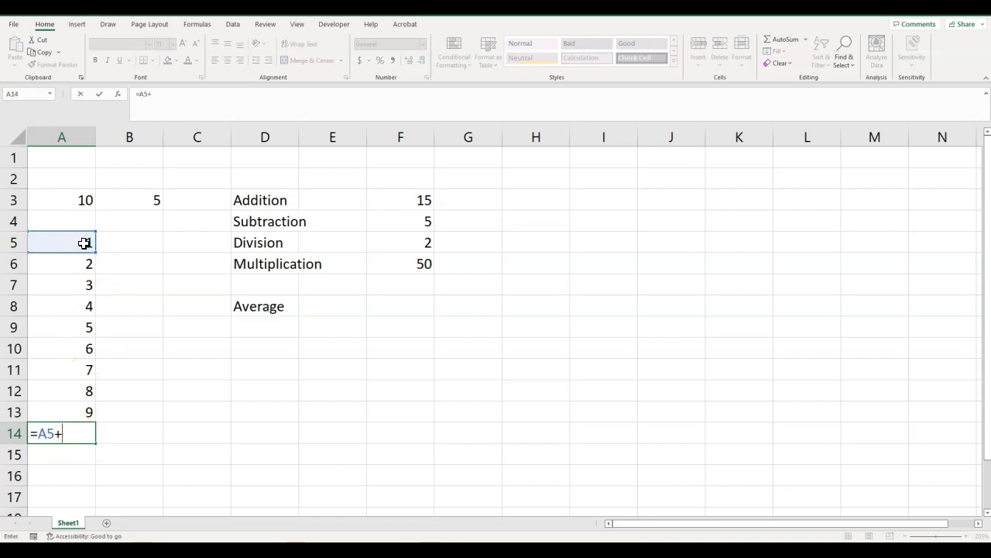
{"action": "left_click", "coordinate": [75, 261]}
{"action": "type", "text": "+"}
{"action": "left_click", "coordinate": [69, 278]}
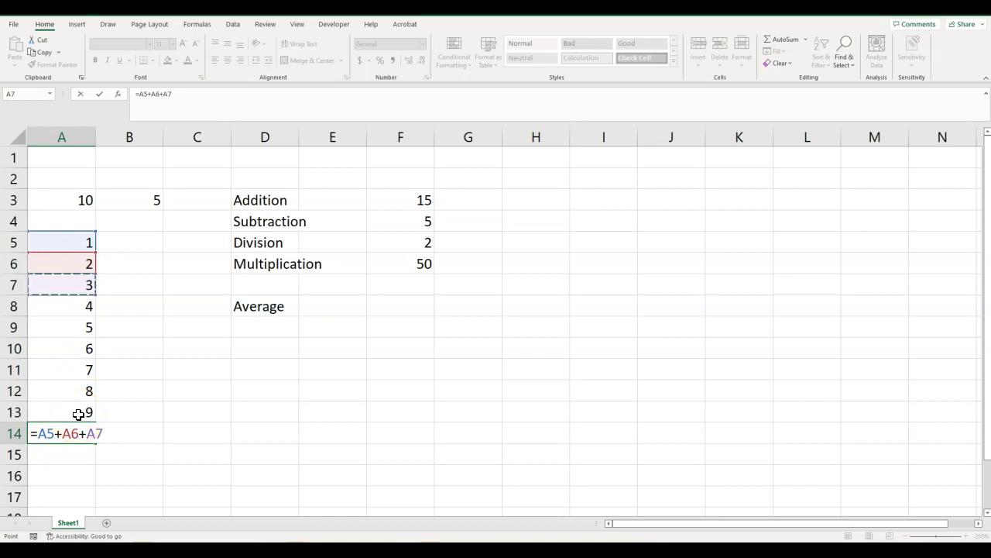
{"action": "key", "text": "BackSpace"}
{"action": "key", "text": "BackSpace"}
{"action": "key", "text": "BackSpace"}
{"action": "key", "text": "BackSpace"}
{"action": "key", "text": "BackSpace"}
{"action": "key", "text": "BackSpace"}
{"action": "key", "text": "BackSpace"}
{"action": "key", "text": "BackSpace"}
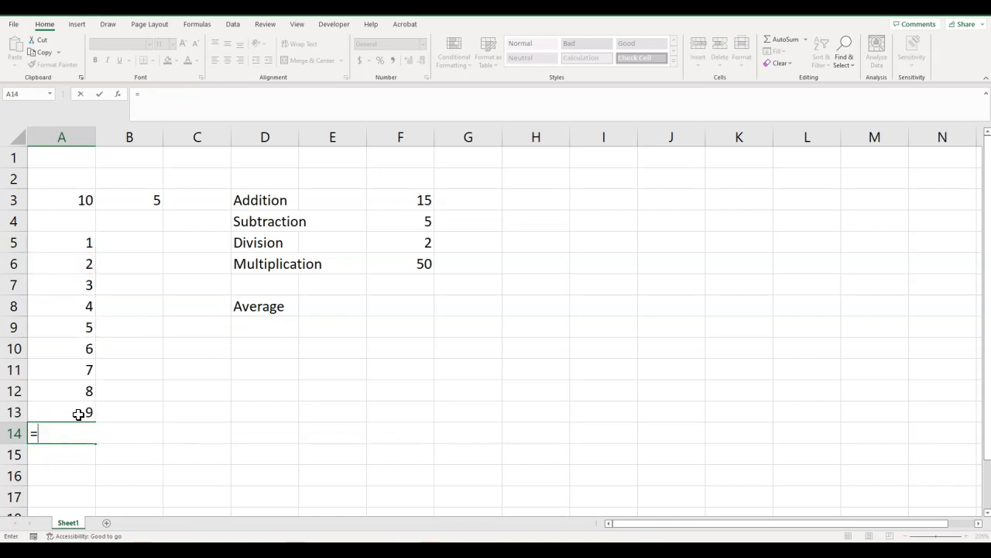
- Insert the SUM function into the formula in cell A14
{"action": "type", "text": "su"}
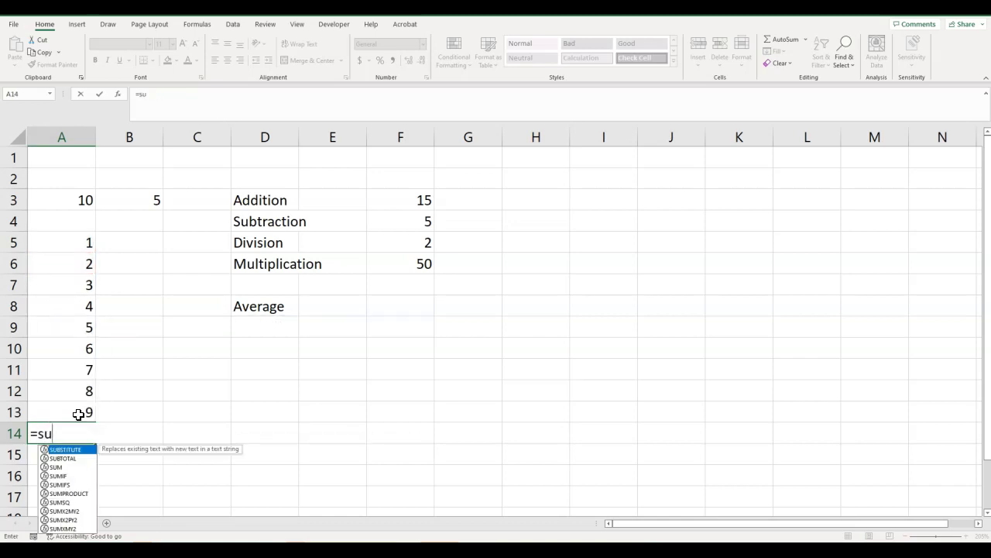
{"action": "type", "text": "m"}
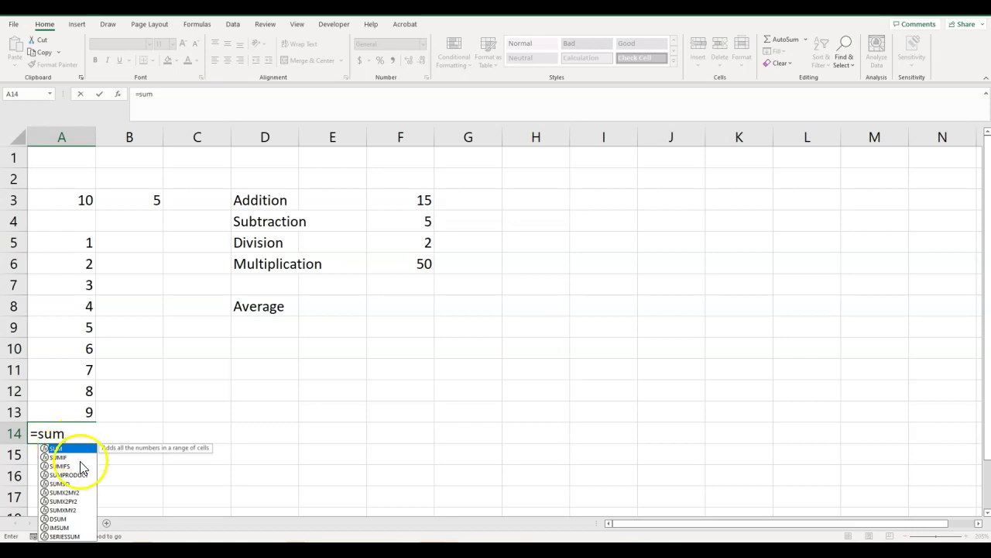
{"action": "double_click", "coordinate": [53, 449]}
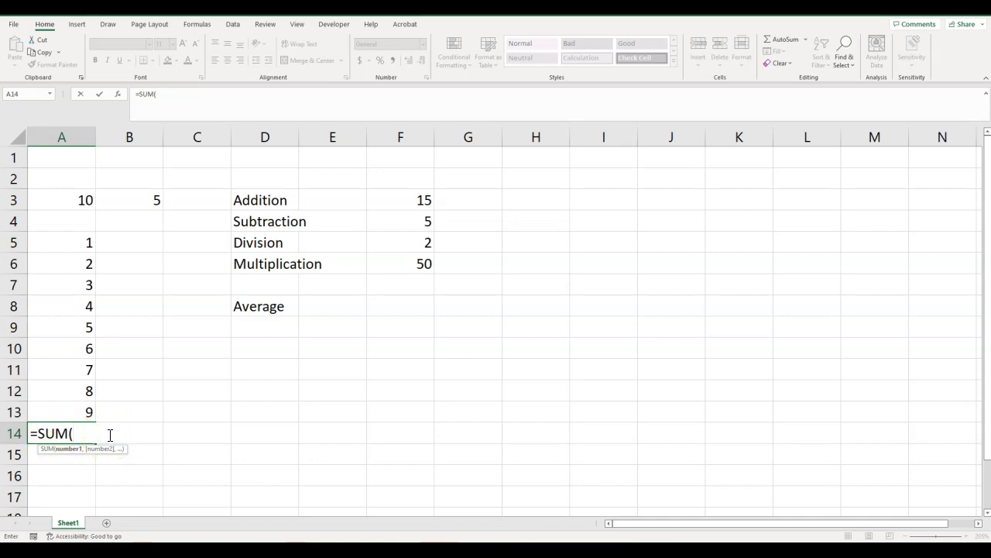
{"action": "left_click", "coordinate": [62, 239]}
{"action": "type", "text": ","}
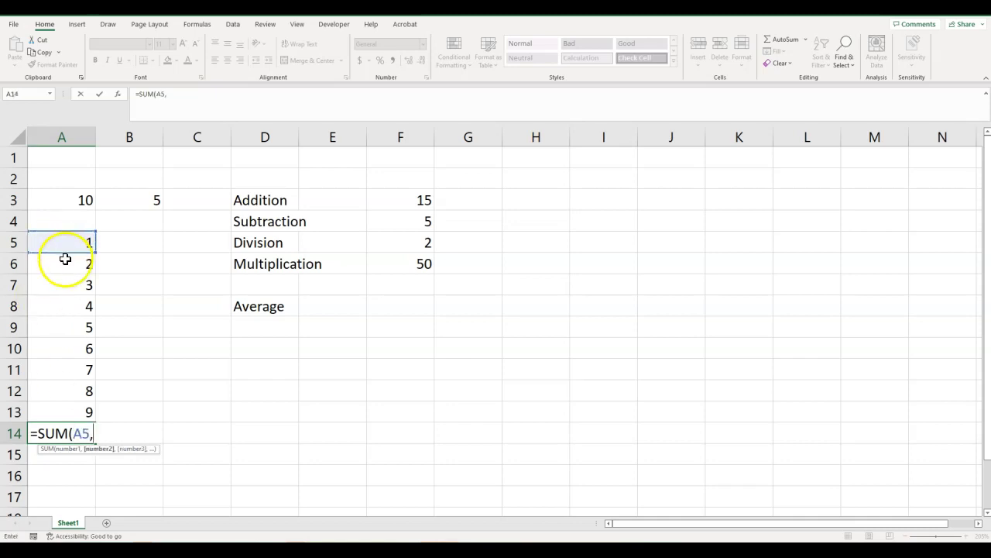
{"action": "left_click", "coordinate": [65, 259]}
{"action": "type", "text": ","}
{"action": "left_click", "coordinate": [66, 281]}
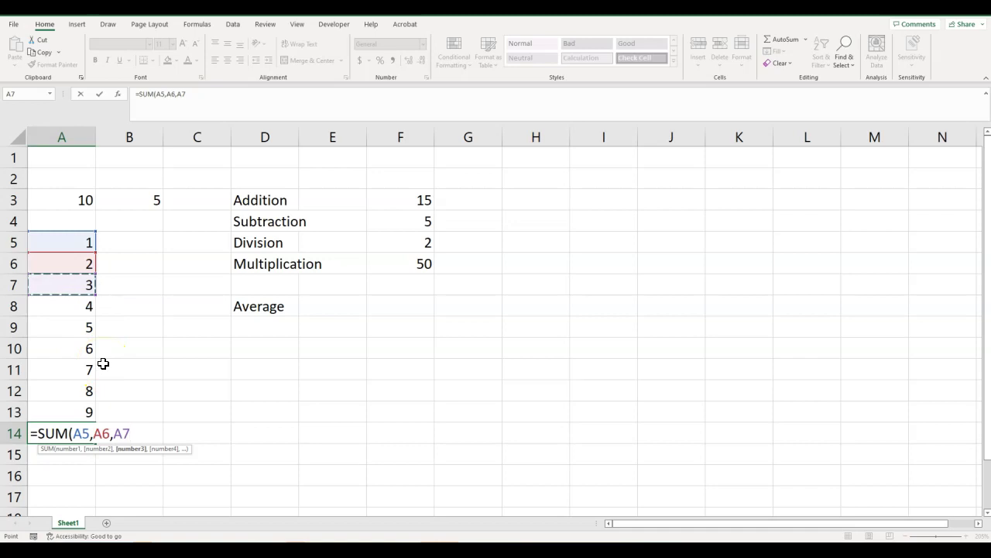
{"action": "key", "text": "BackSpace"}
{"action": "key", "text": "BackSpace"}
{"action": "key", "text": "BackSpace"}
{"action": "key", "text": "BackSpace"}
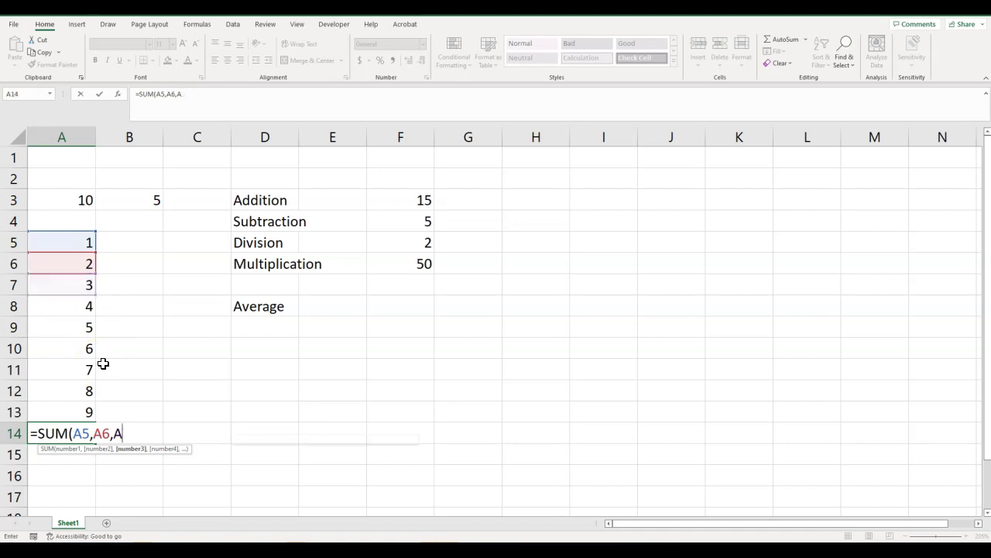
{"action": "key", "text": "BackSpace"}
{"action": "key", "text": "BackSpace"}
{"action": "key", "text": "BackSpace"}
{"action": "key", "text": "BackSpace"}
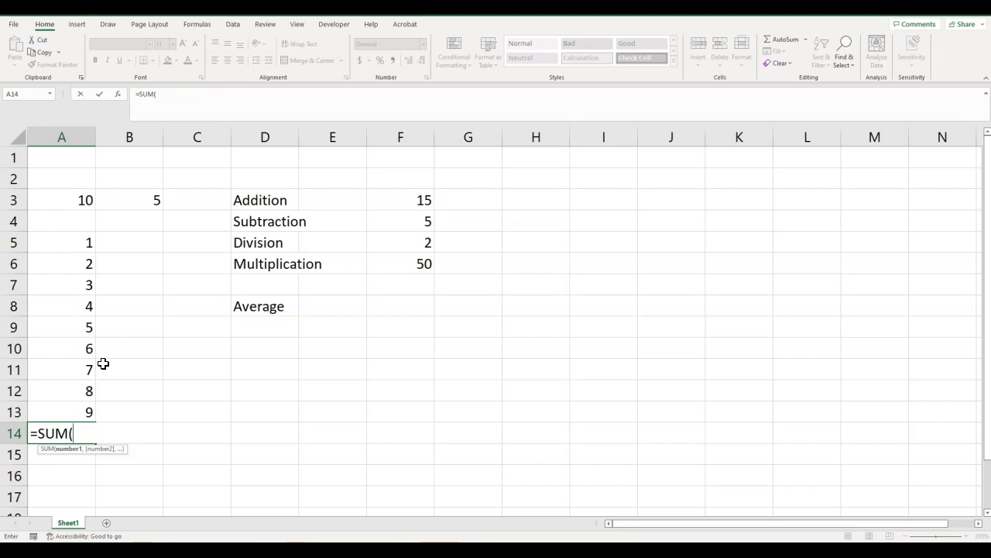
- Complete the SUM formula in A14 with the range A5:A13, and review the formula
{"action": "left_click", "coordinate": [61, 243]}
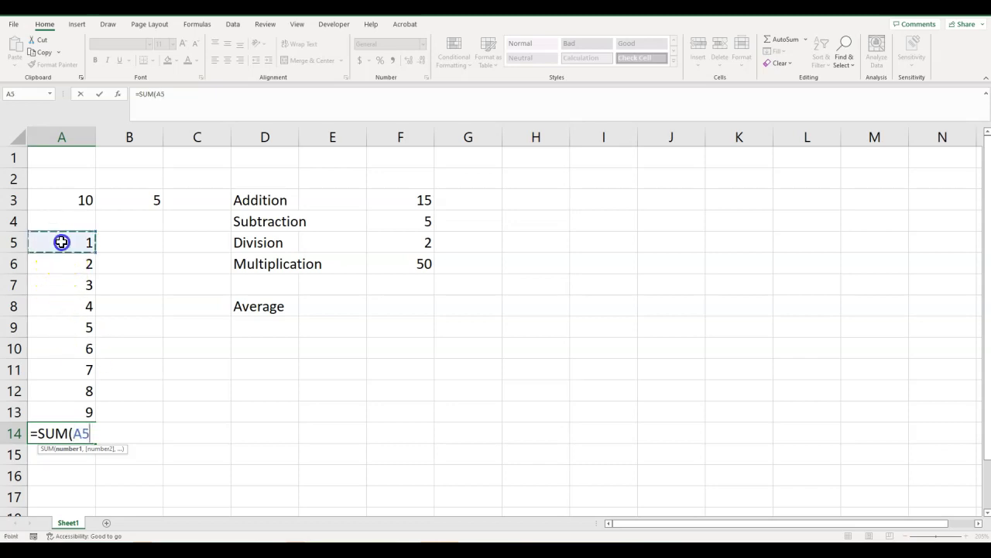
{"action": "left_click_drag", "start_coordinate": [62, 242], "coordinate": [66, 348]}
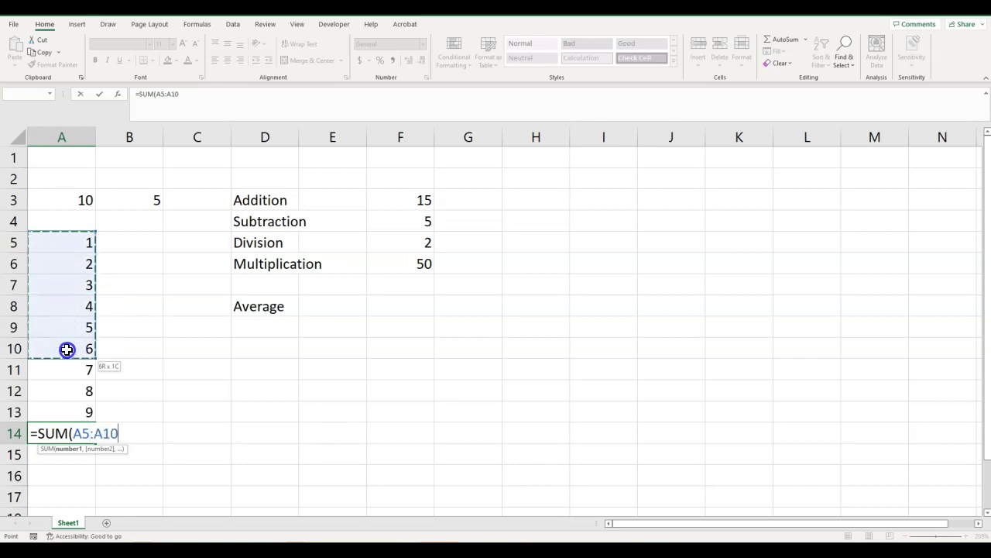
{"action": "left_click_drag", "start_coordinate": [67, 409], "coordinate": [66, 409]}
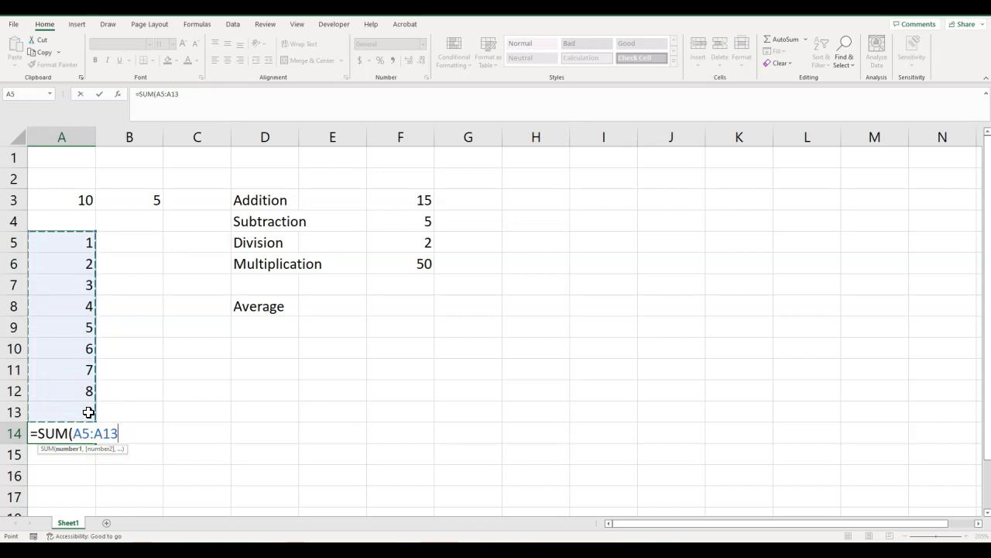
{"action": "type", "text": ")"}
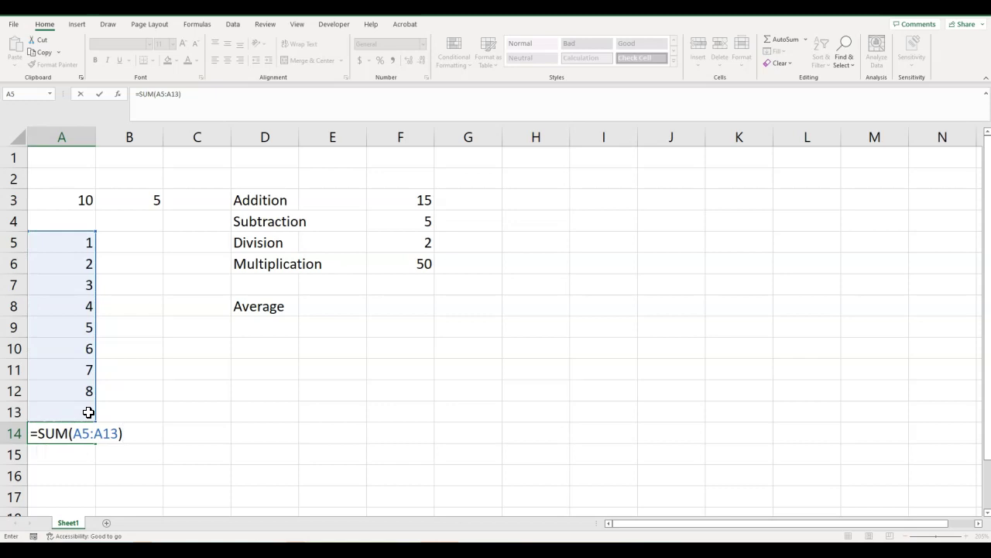
{"action": "key", "text": "Return"}
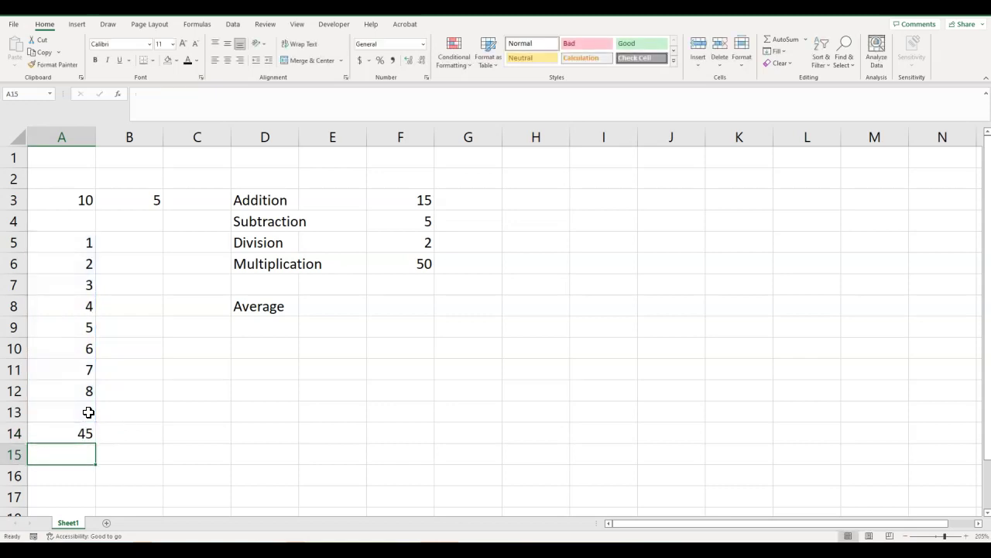
{"action": "left_click", "coordinate": [87, 433]}
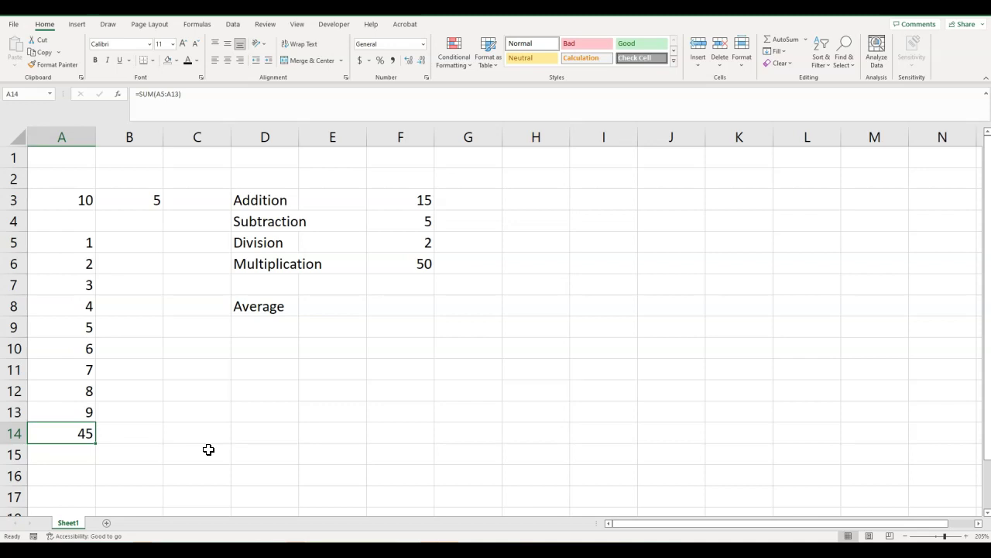
- Enter the label "Average" in cell A15, below the column total
{"action": "left_click", "coordinate": [72, 462]}
{"action": "type", "text": "Average"}
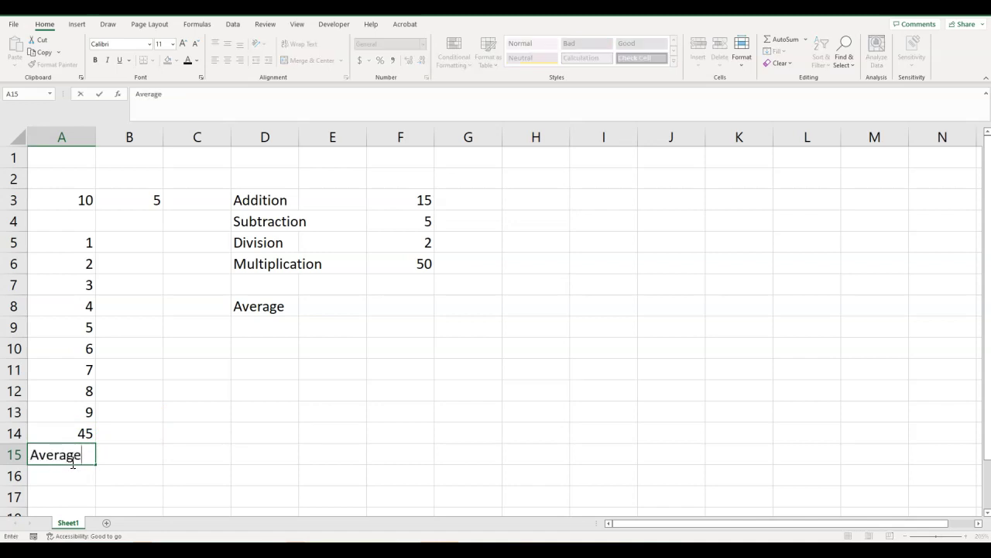
{"action": "key", "text": "Tab"}
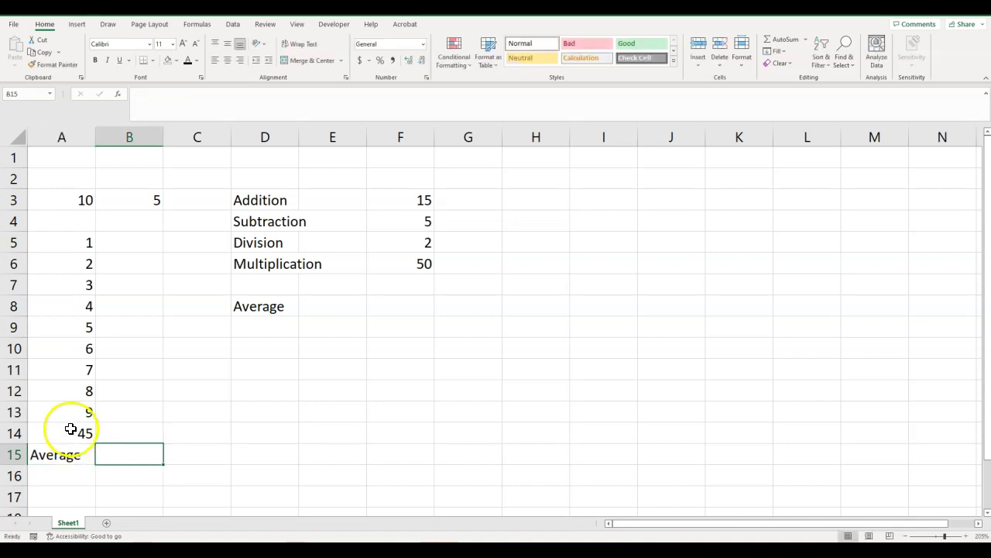
- Calculate the average manually in cell B15 with the formula =A14/9
{"action": "type", "text": "="}
{"action": "left_click", "coordinate": [77, 434]}
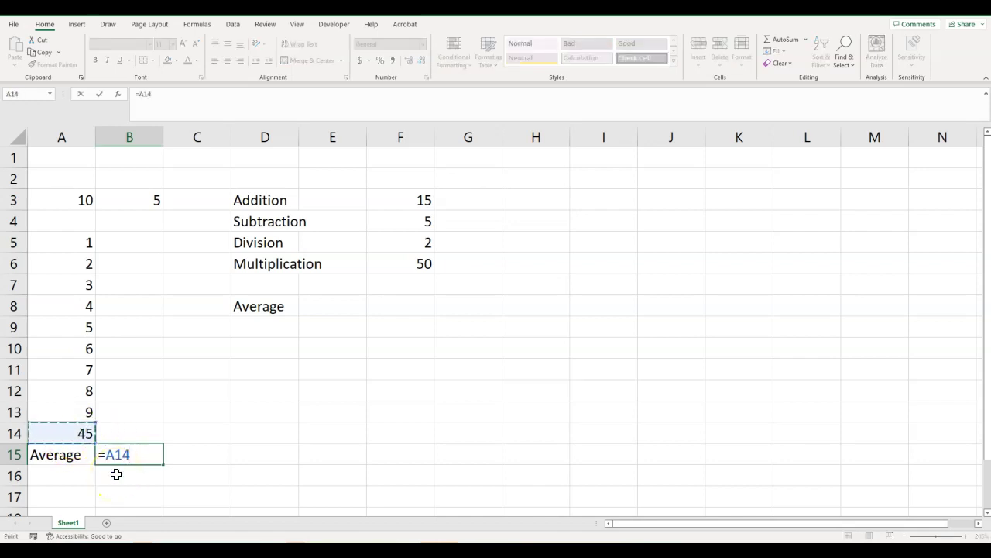
{"action": "type", "text": "/"}
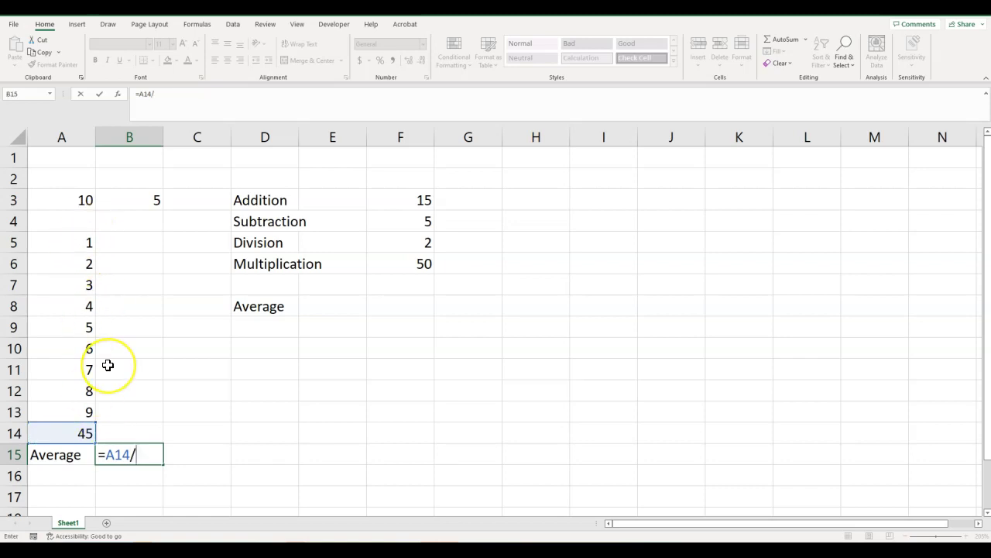
{"action": "type", "text": "9"}
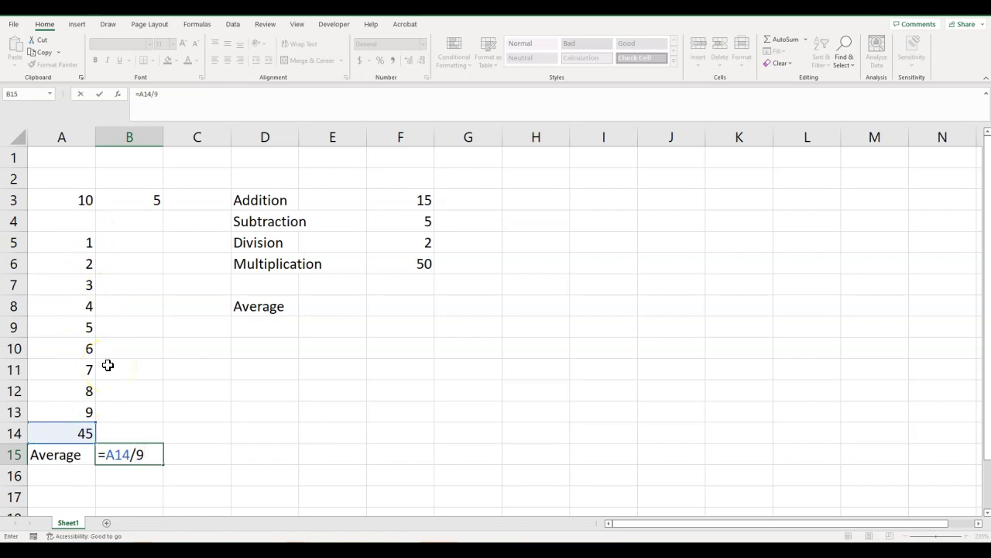
{"action": "key", "text": "Return"}
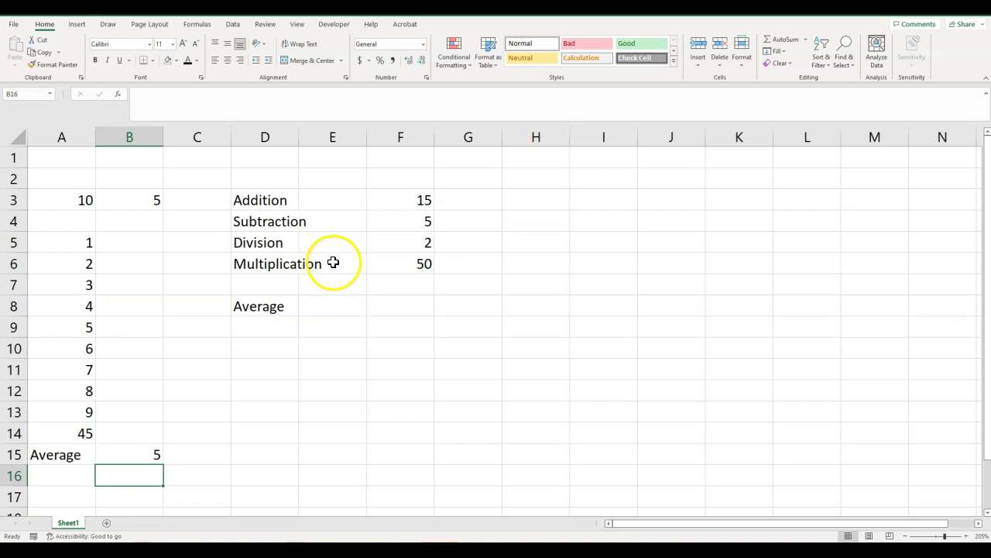
- Calculate the average of the column of numbers in cell F8 with the formula =AVERAGE(A5:A13)
{"action": "left_click", "coordinate": [256, 305]}
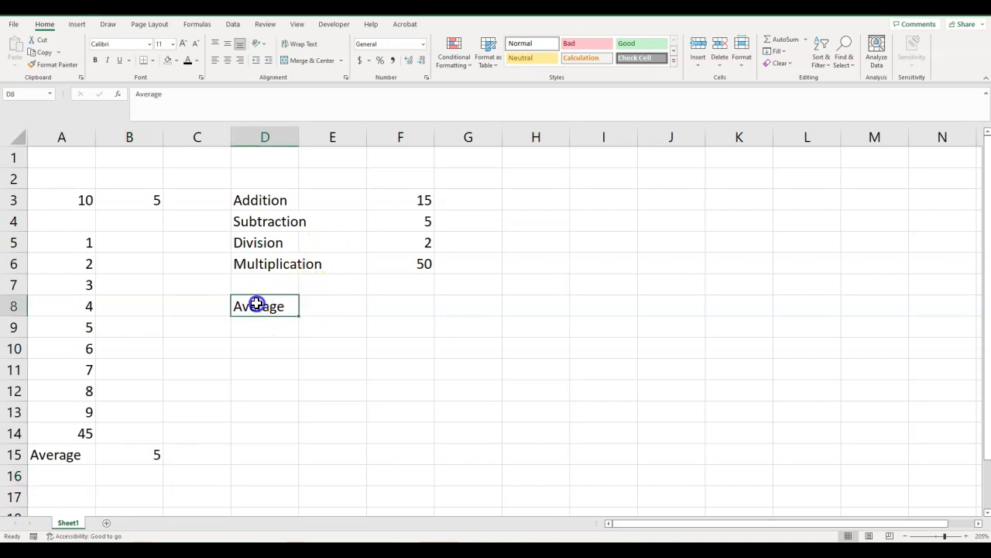
{"action": "left_click", "coordinate": [392, 307]}
{"action": "type", "text": "=aver"}
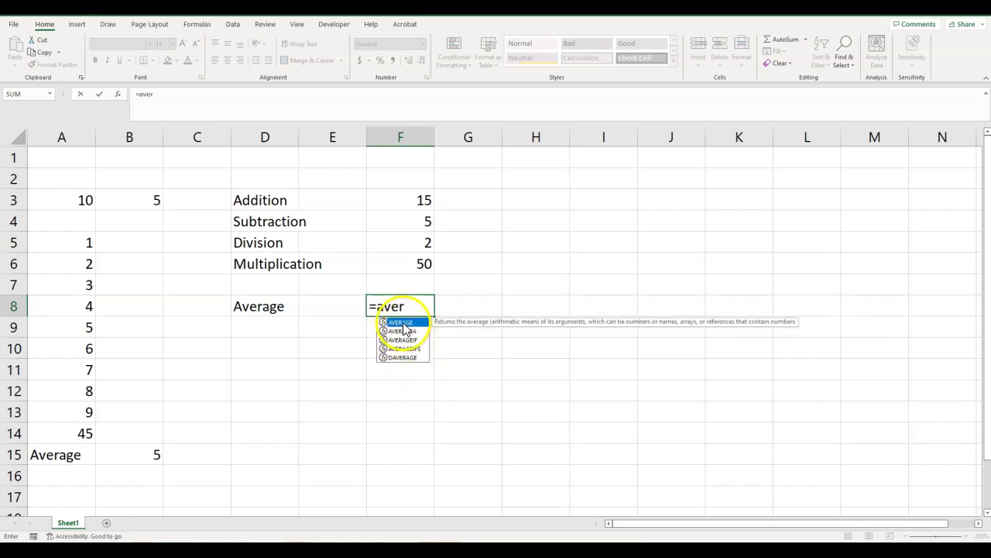
{"action": "double_click", "coordinate": [401, 321]}
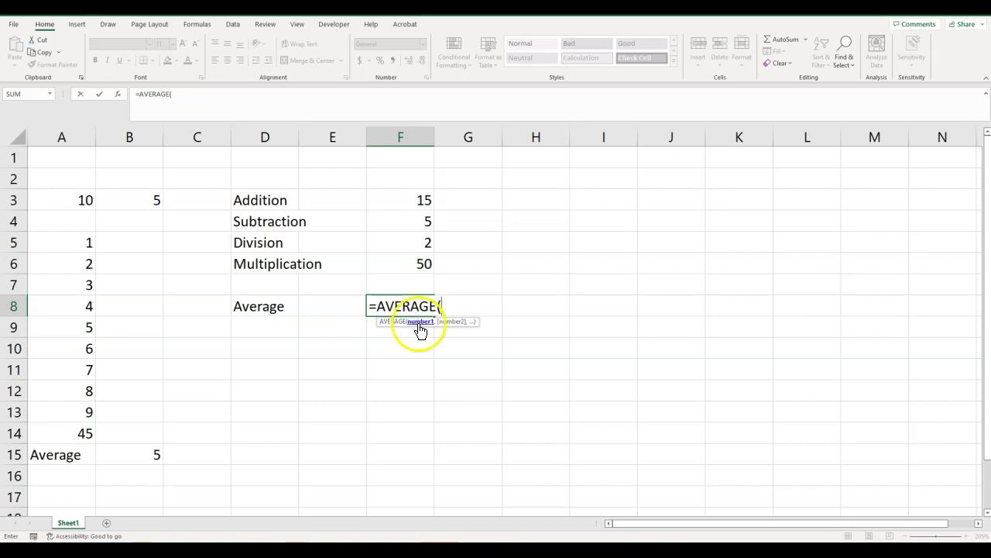
{"action": "left_click", "coordinate": [84, 245]}
{"action": "left_click_drag", "start_coordinate": [83, 253], "coordinate": [71, 419]}
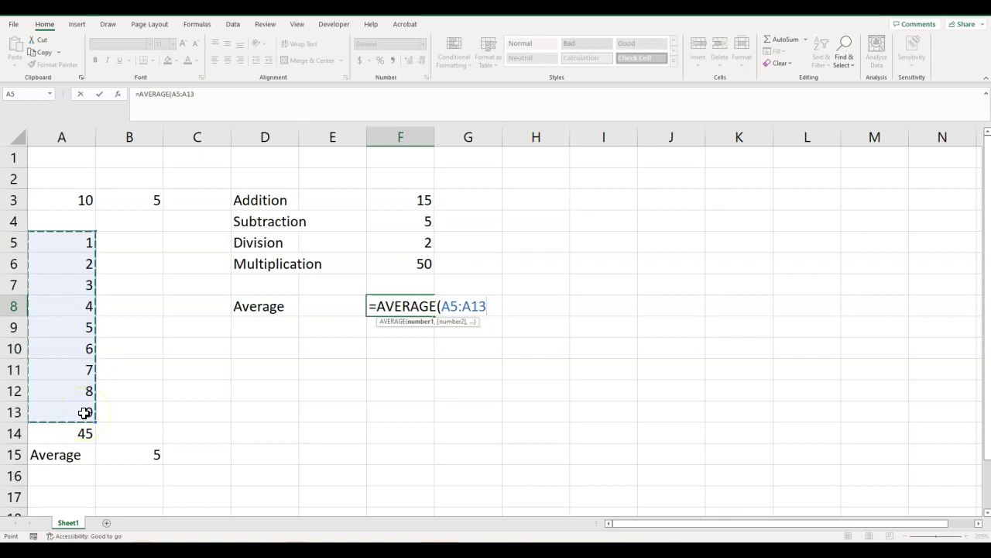
{"action": "type", "text": ")"}
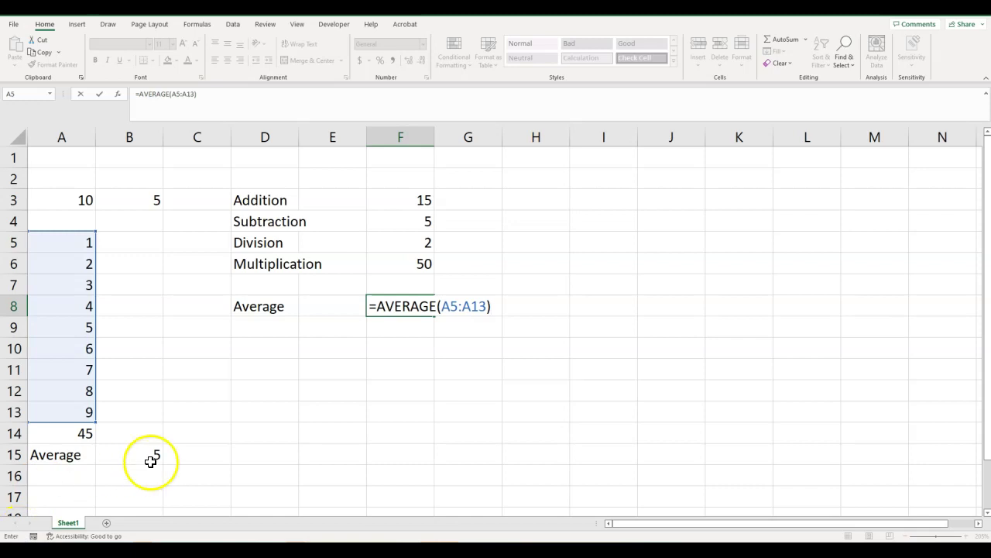
{"action": "key", "text": "Return"}
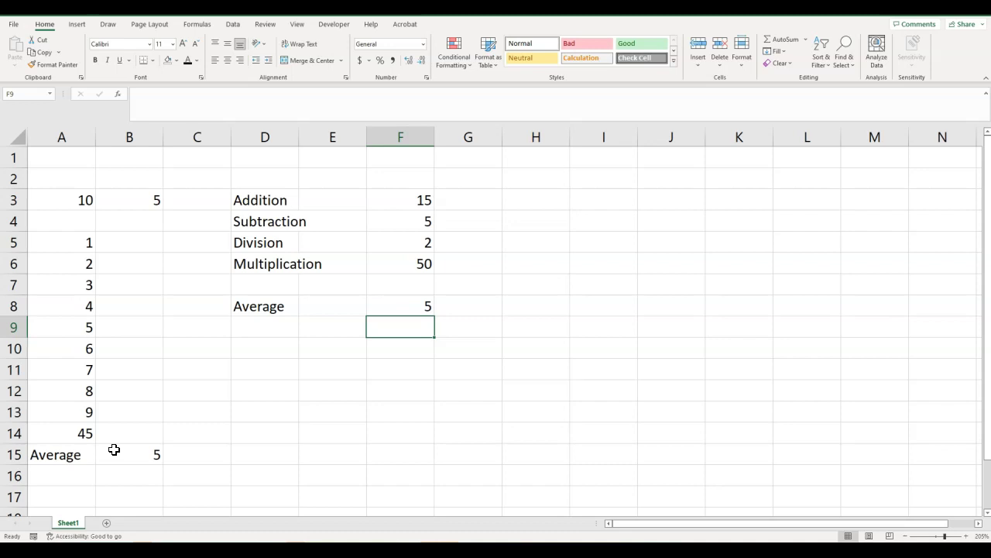
- Change the number in cell A6 to 20 to test how the total and both averages update
{"action": "left_click", "coordinate": [89, 263]}
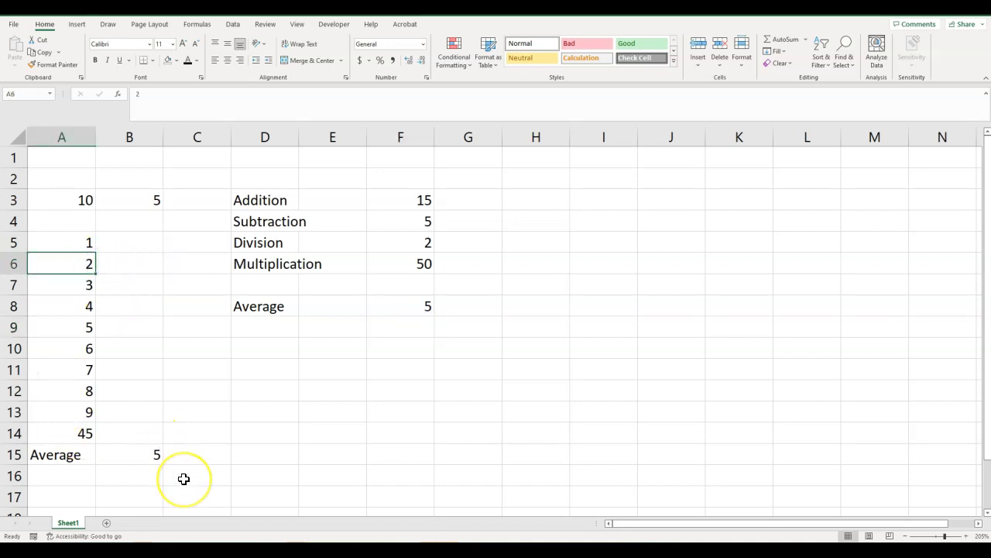
{"action": "type", "text": "20"}
{"action": "key", "text": "Return"}
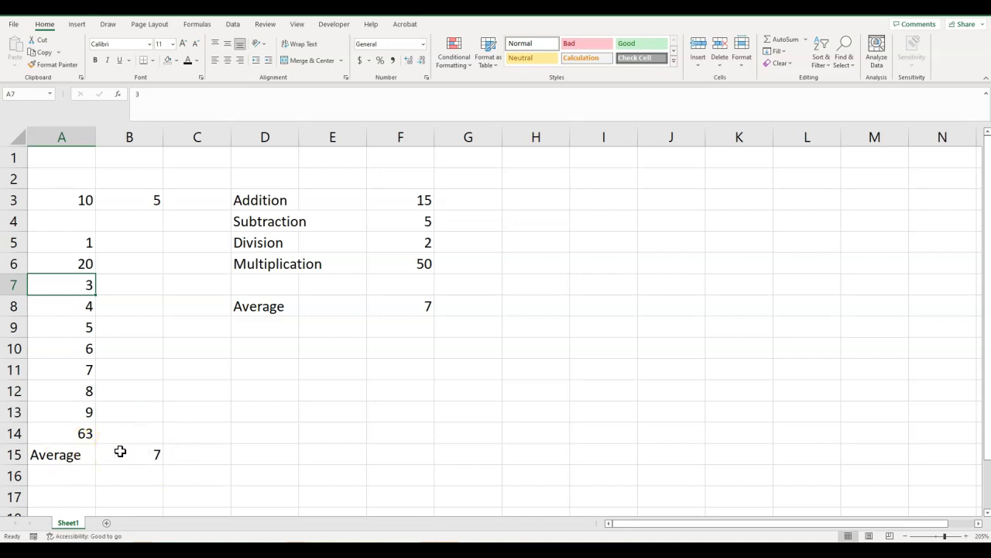
- Clear the SUM total from cell A14 below the column of numbers
{"action": "left_click", "coordinate": [72, 433]}
{"action": "key", "text": "Delete"}
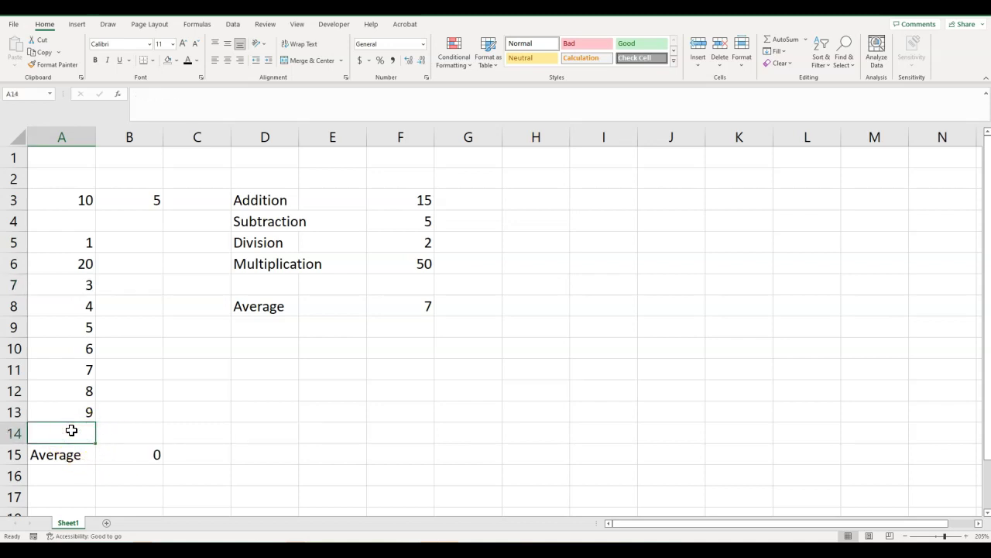